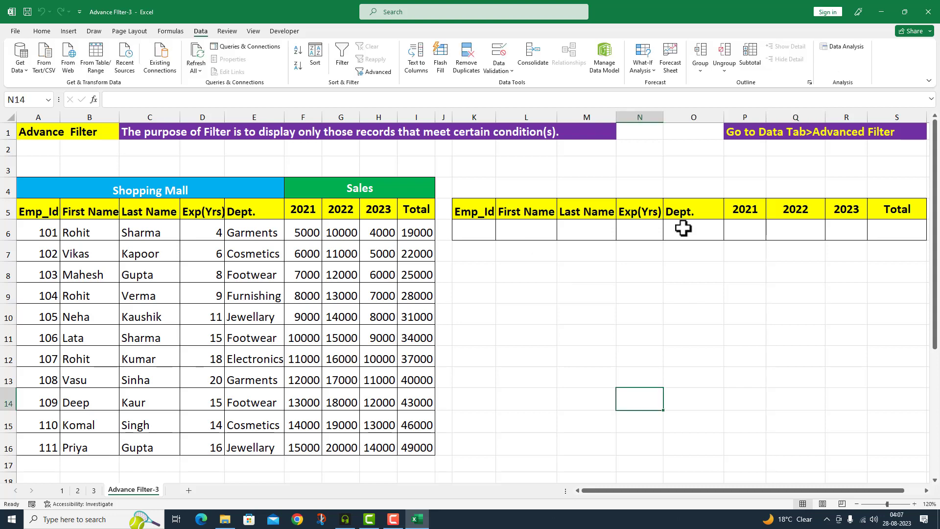
Step: In criteria row 6, enter Garment under Dept. and the condition =">15000" under 2022
click(684, 229)
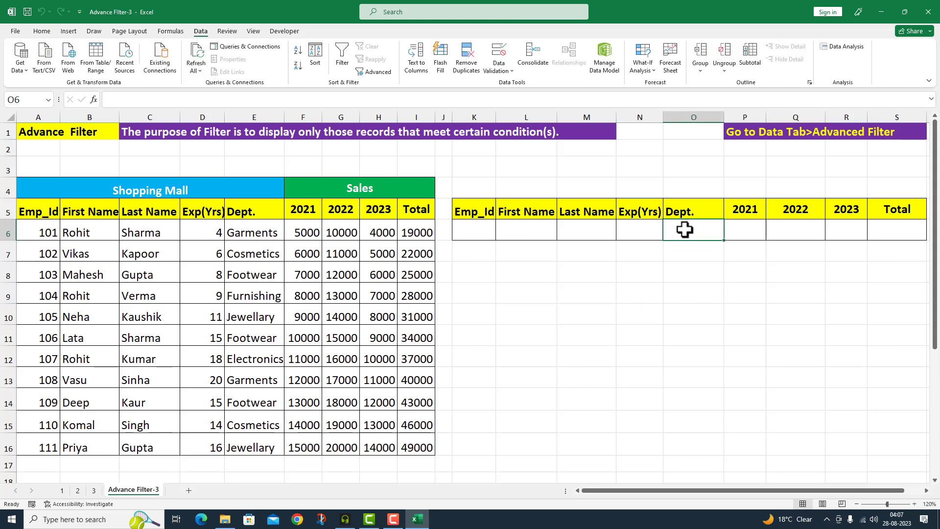
text(Ga)
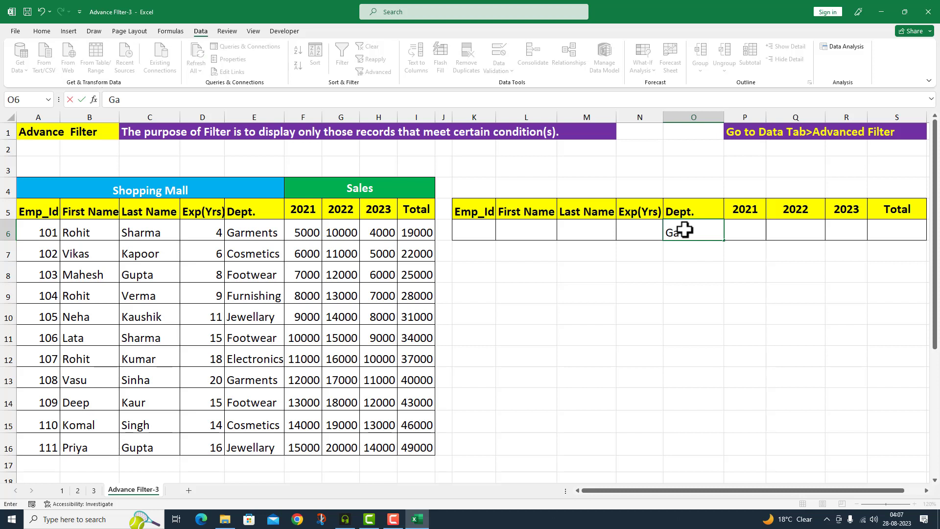
text(rment)
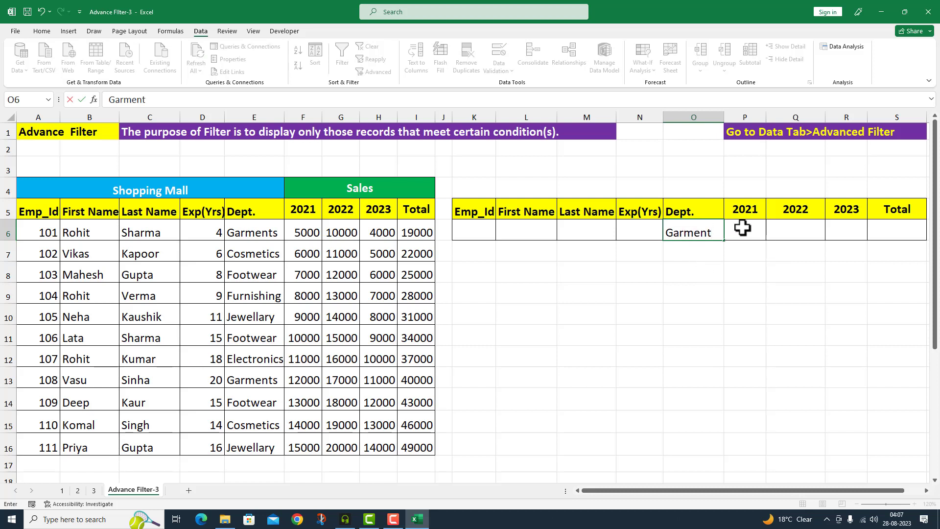
click(786, 230)
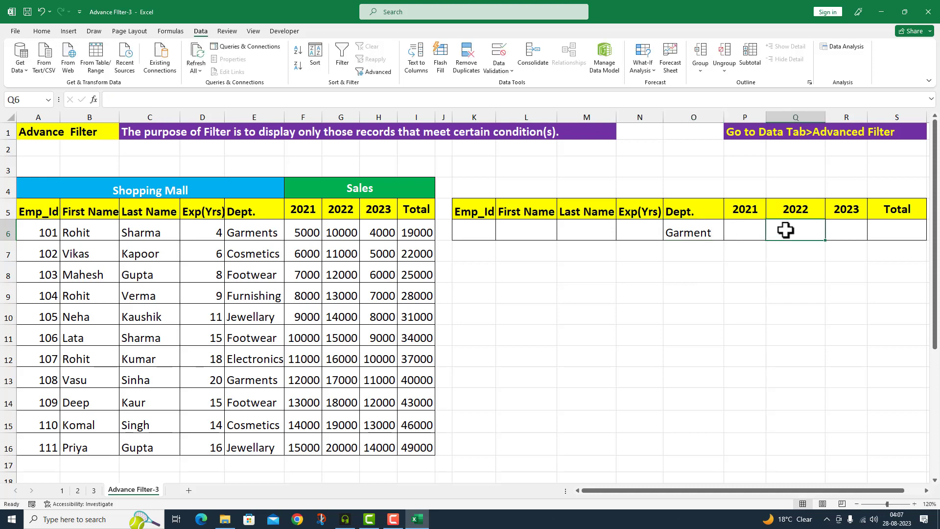
text(=)
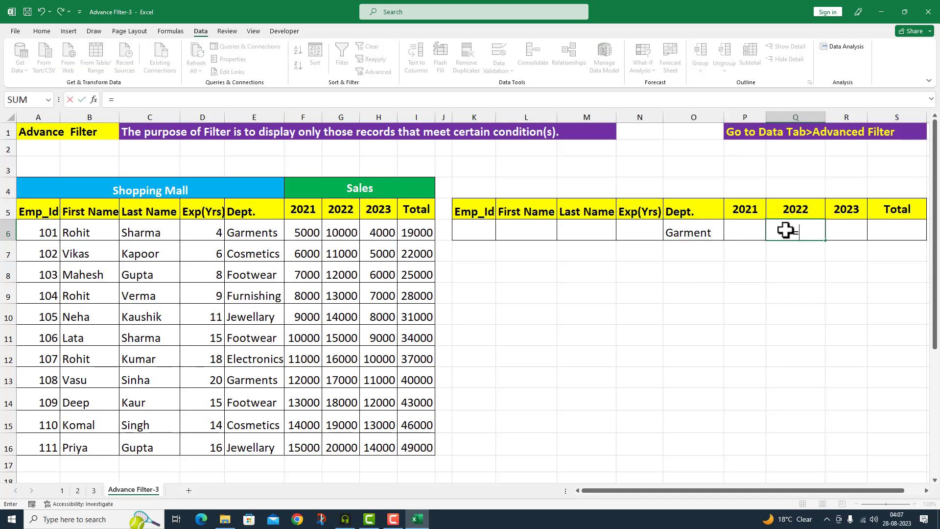
text(">15000")
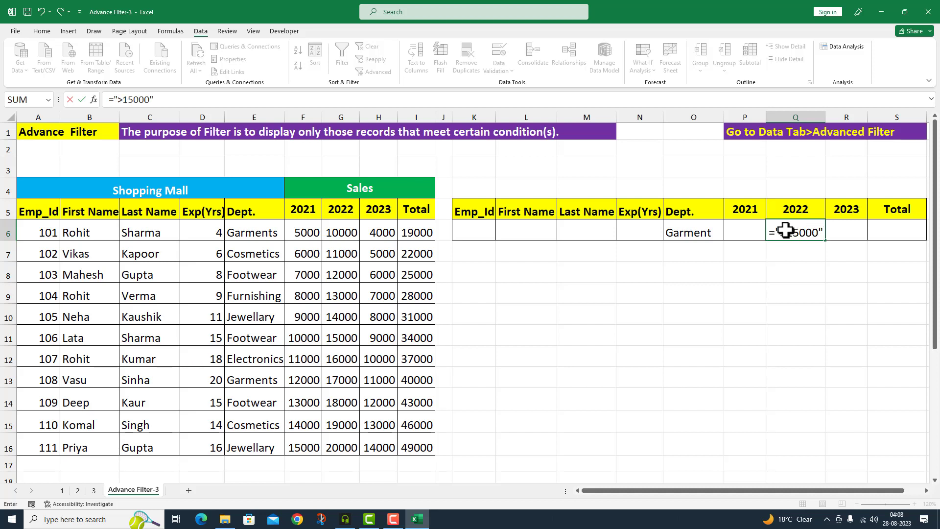
Step: Enter the condition =">30000" under Total in criteria row 6
click(881, 232)
text(=)
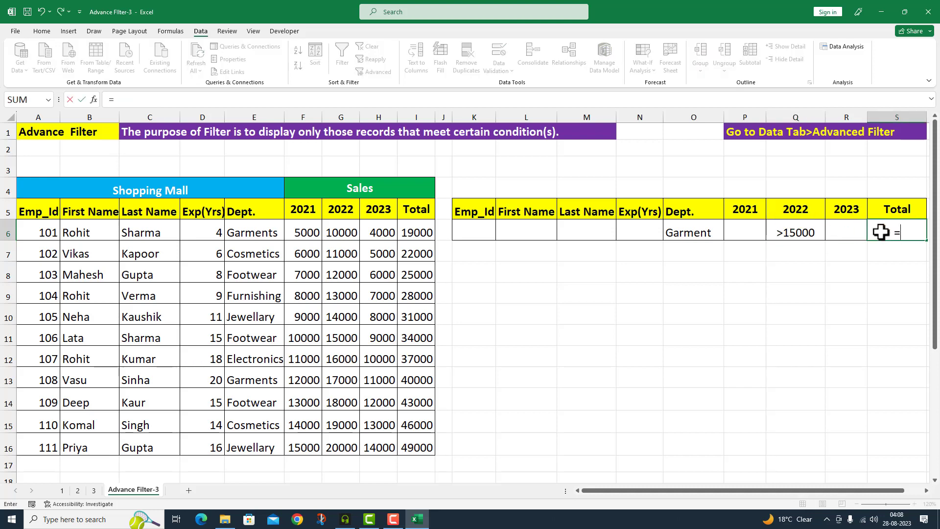
text(">30000)
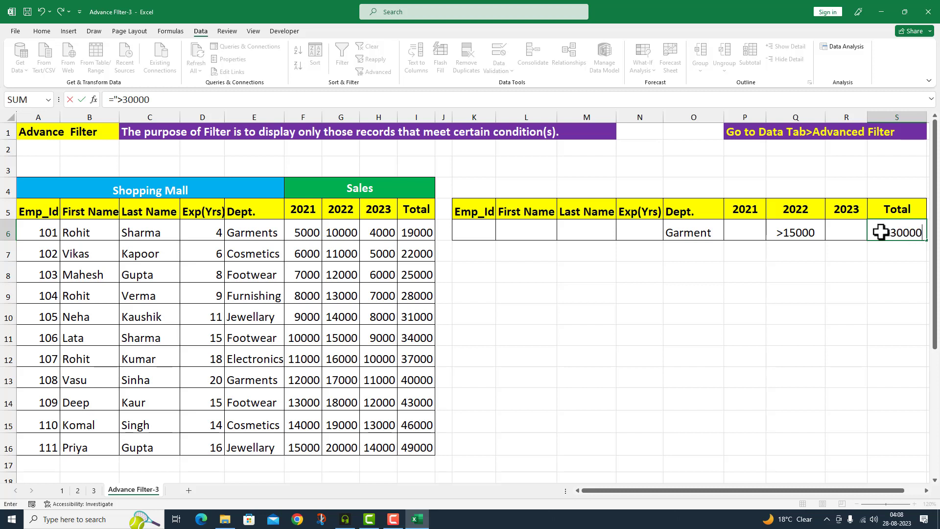
text(")
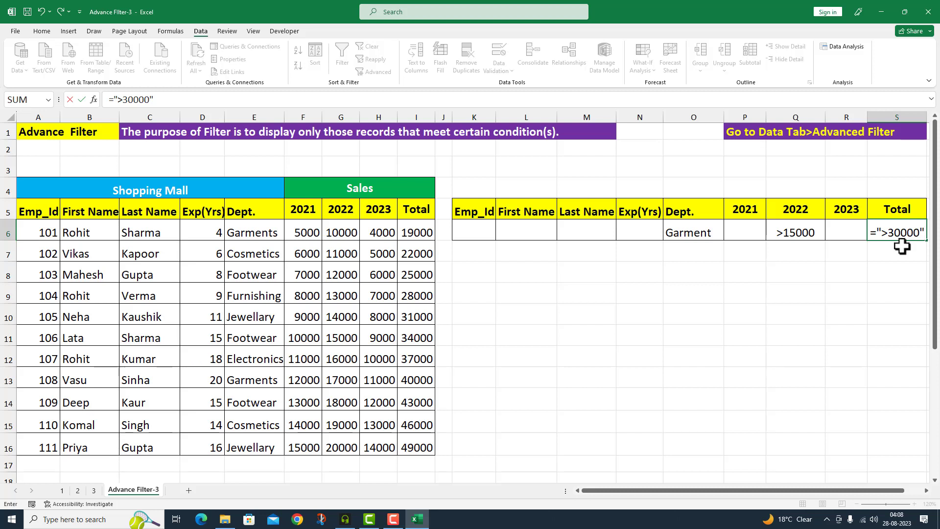
click(840, 234)
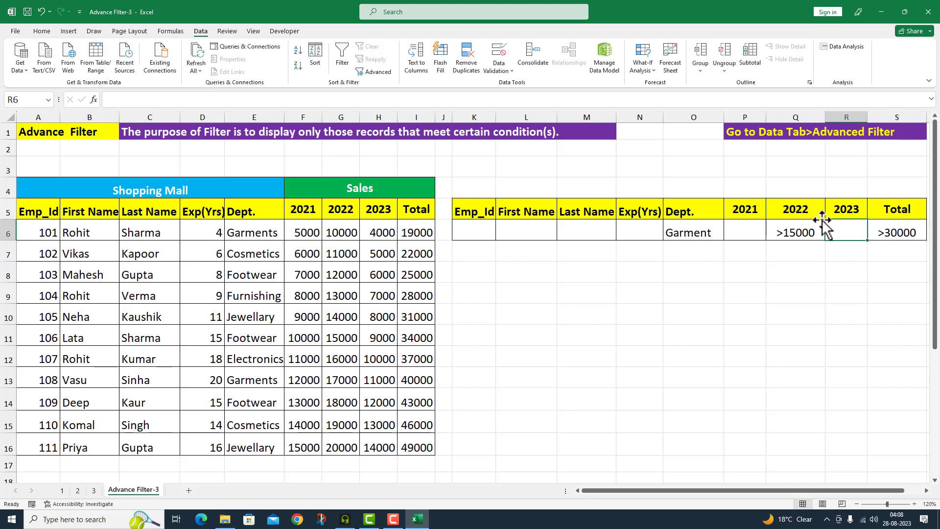
Step: Start an Advanced Filter that copies to another location, with the employee table A5:I16 as the list range
click(378, 73)
click(710, 381)
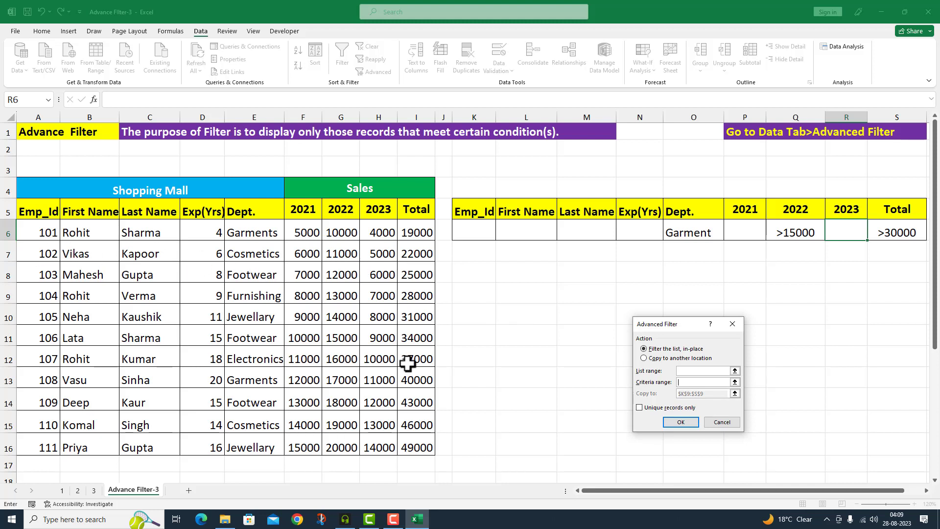
click(644, 358)
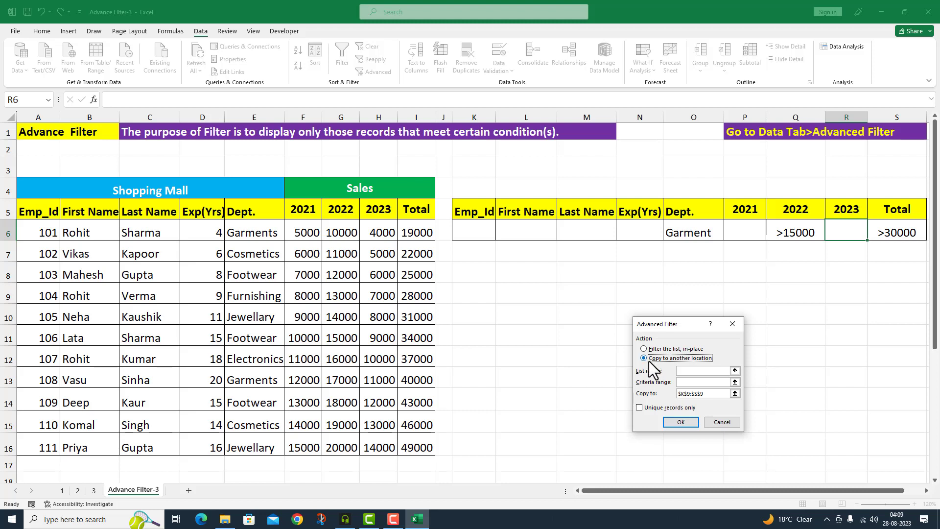
click(679, 371)
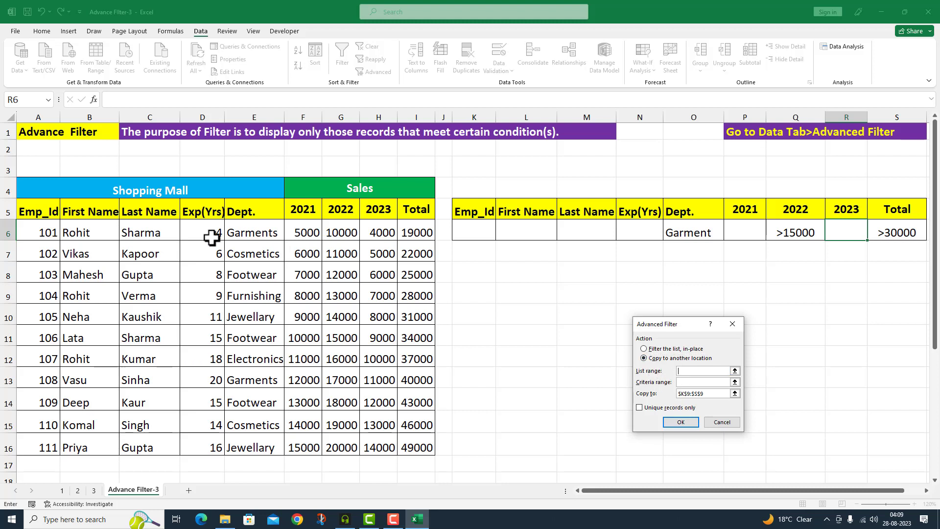
drag(42, 212, 412, 445)
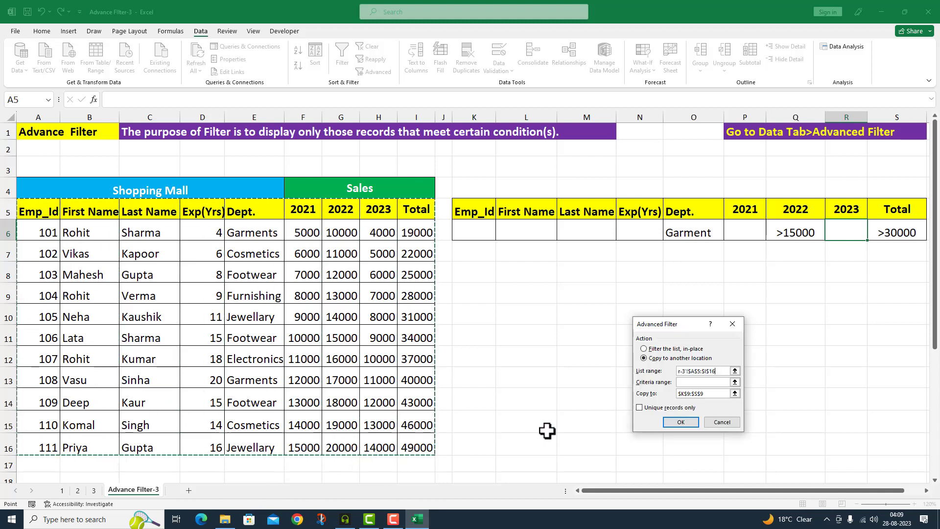
Step: Run the filter with criteria range K5:S6, unique records only, copying to K9:S9, and compare the extract with source row 13
click(689, 383)
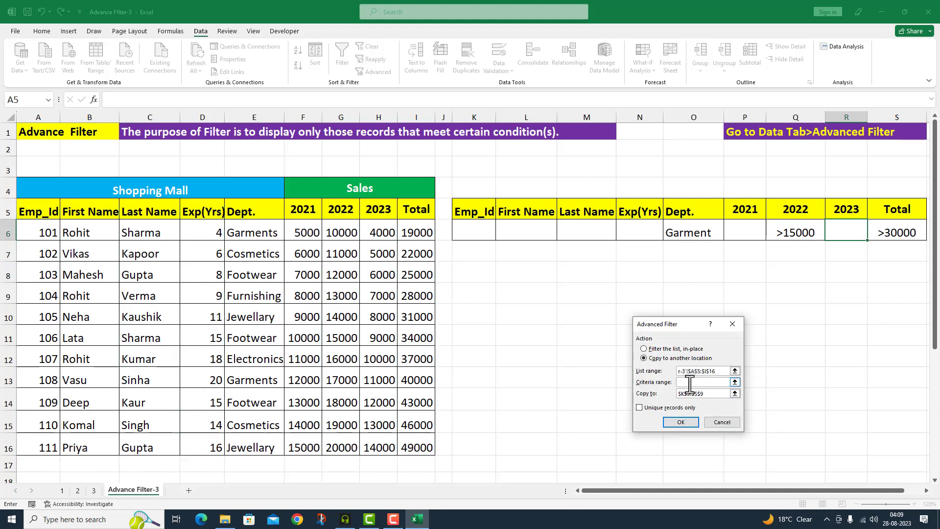
drag(480, 212, 876, 234)
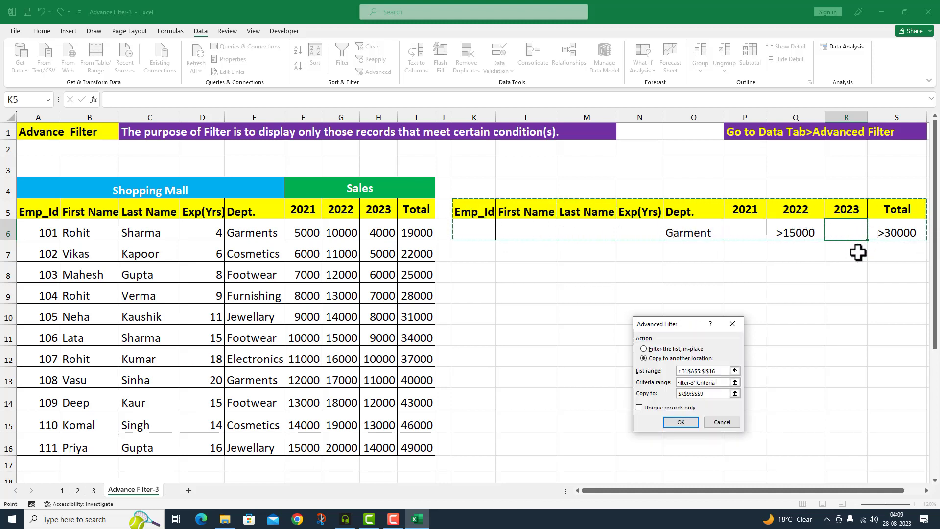
click(640, 407)
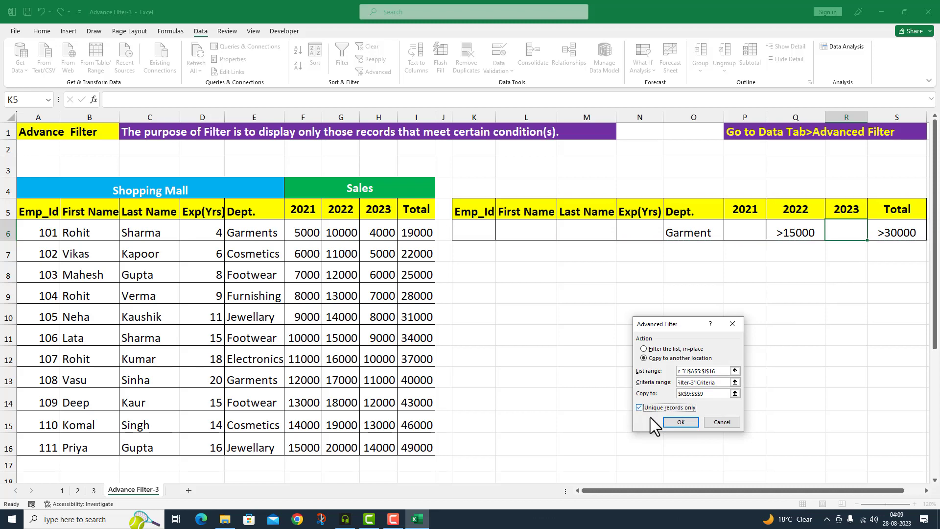
click(681, 423)
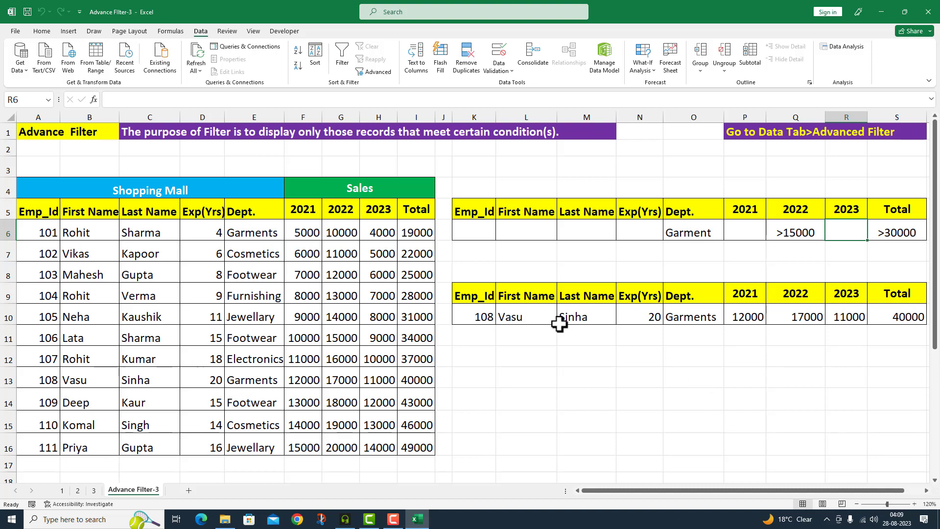
drag(49, 379, 408, 381)
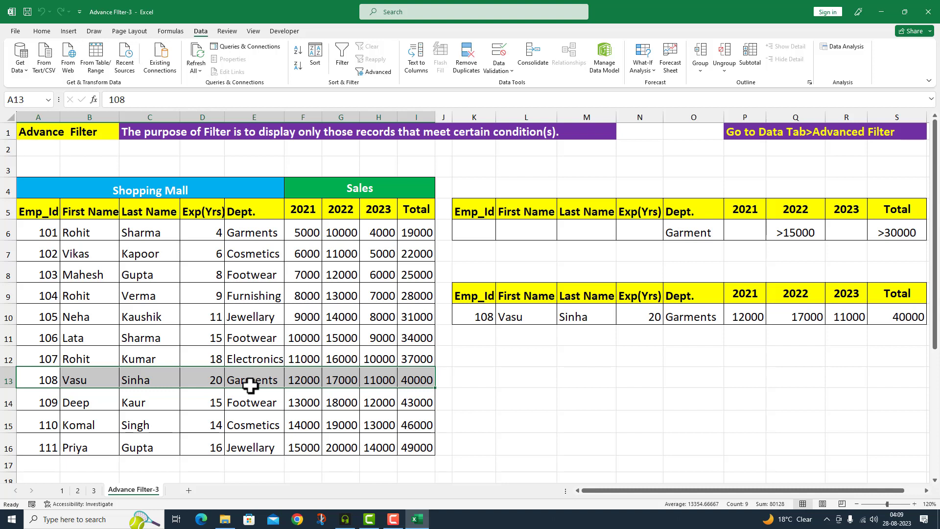
click(568, 343)
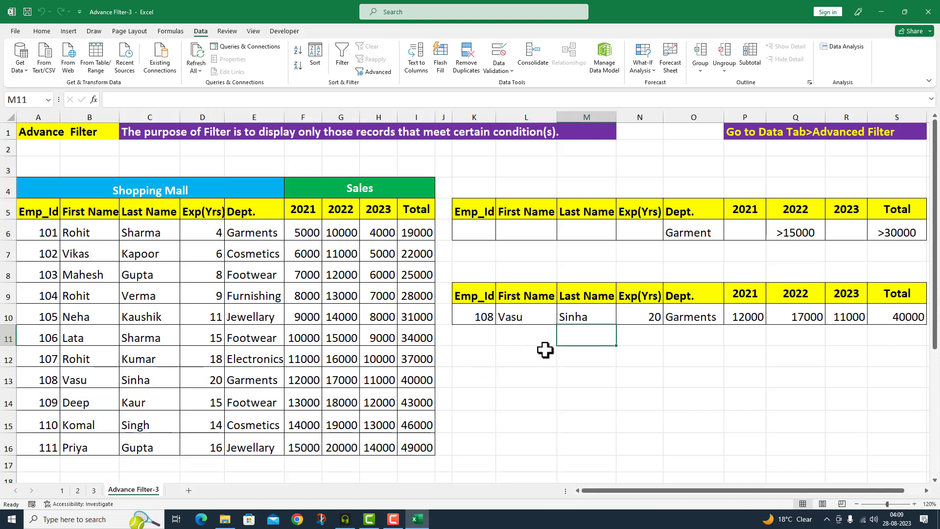
Step: Clear all contents and formatting from the extracted results in K9:S10
drag(478, 298, 907, 313)
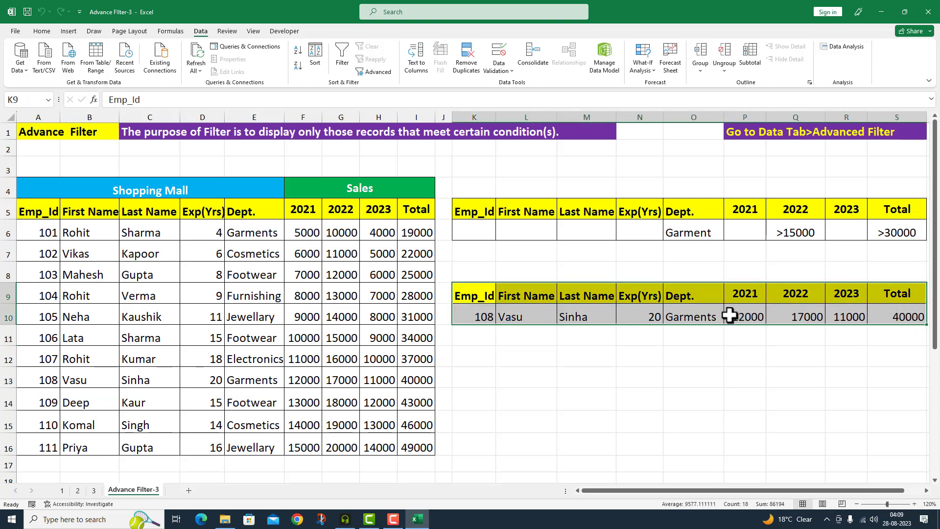
click(40, 32)
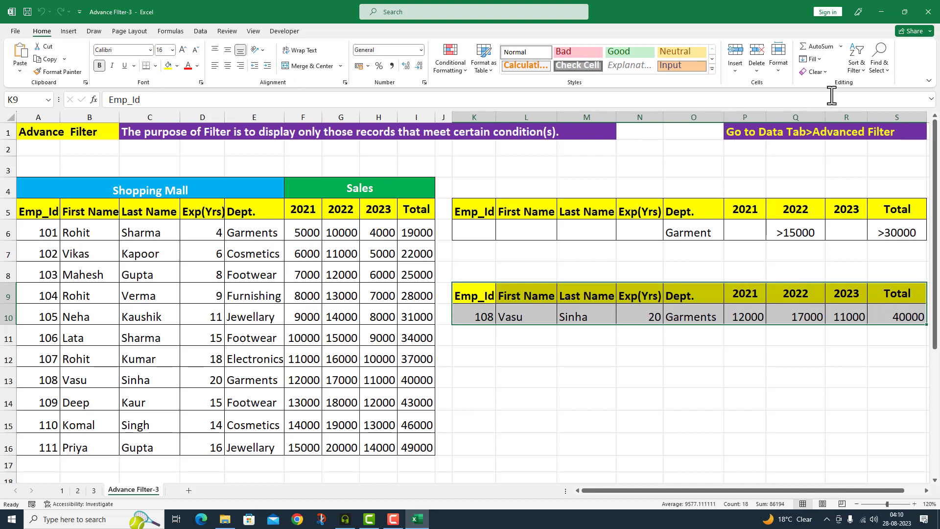
click(828, 71)
click(831, 84)
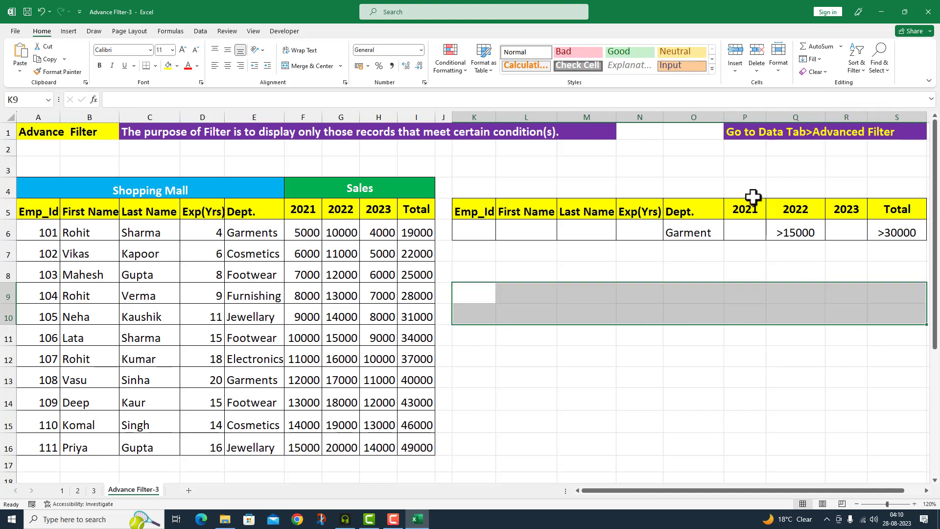
click(677, 351)
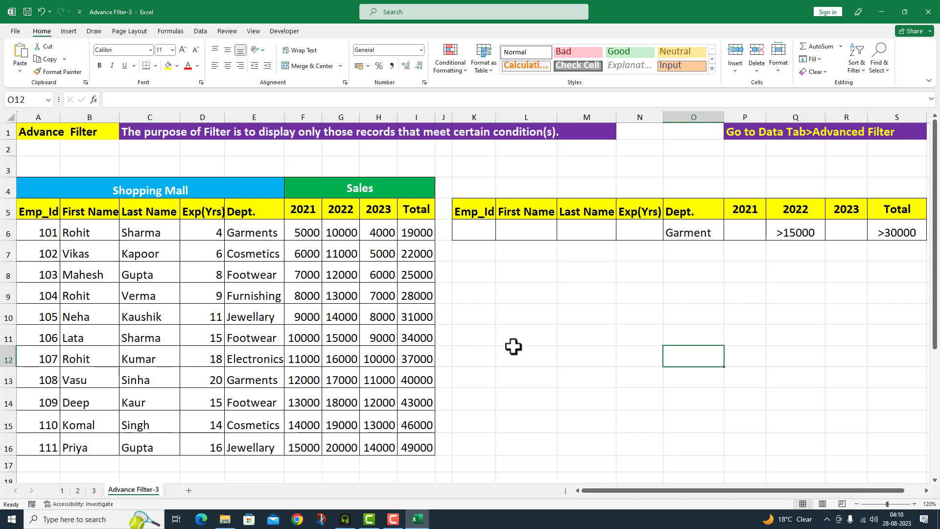
Step: Delete the criteria entries in O6:S6, from Dept. through Total
click(694, 233)
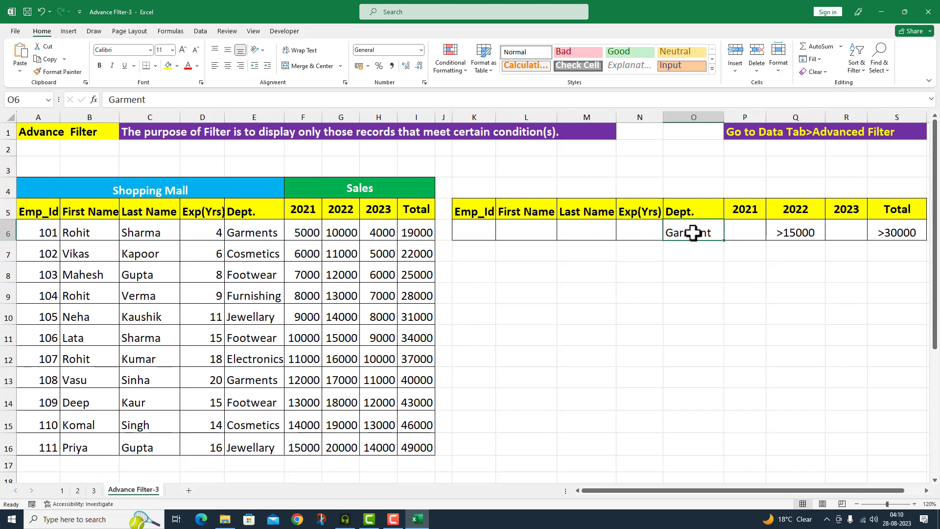
key(shift+Right)
key(shift+Right)
key(shift+Right)
key(shift+Right)
key(Delete)
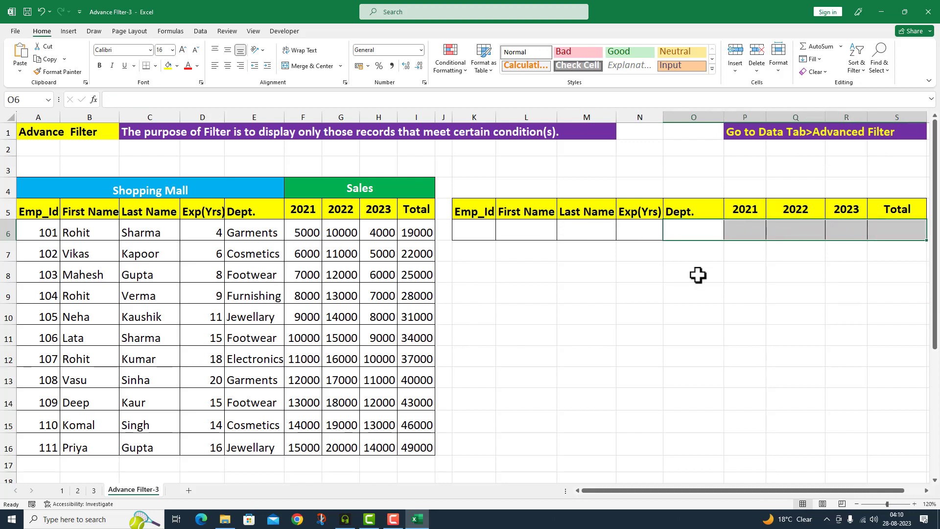
Step: In criteria row 6, enter Footwear under Dept. and the condition =">6000" under 2021
click(671, 230)
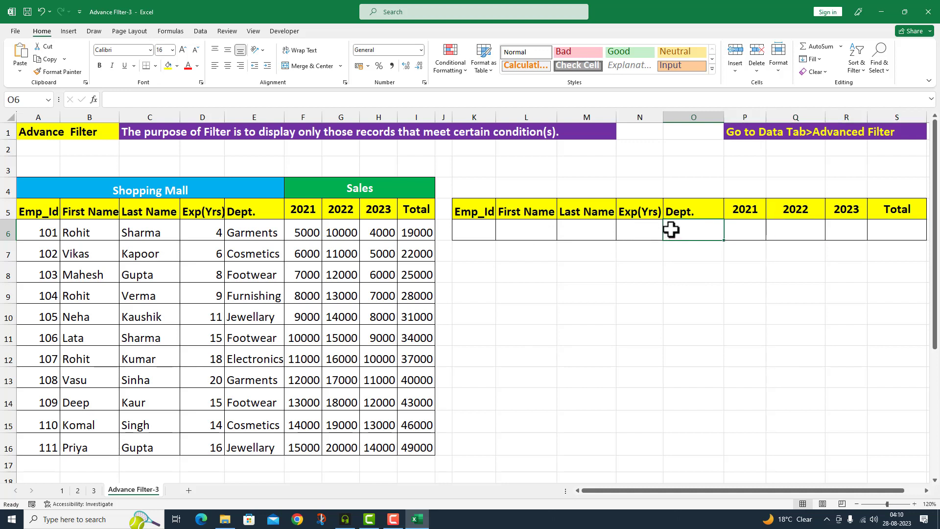
text(Foot)
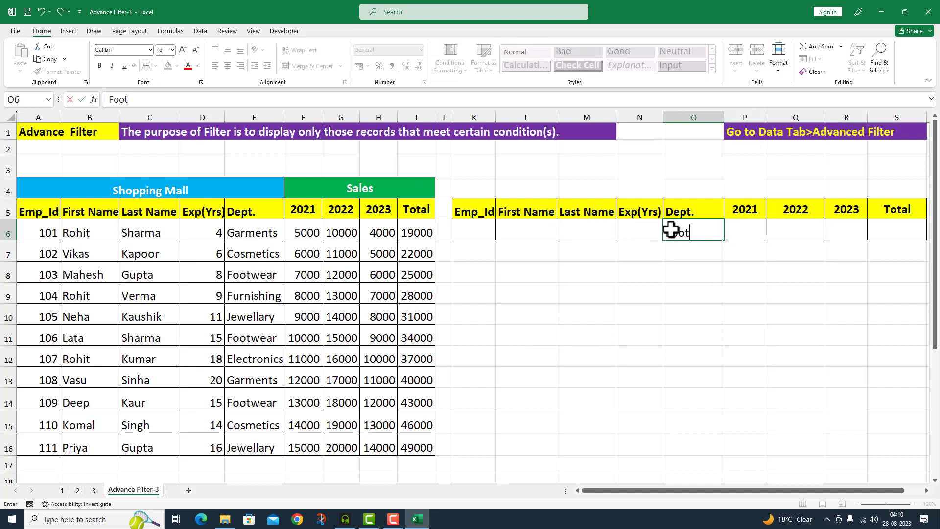
text(wear)
click(733, 229)
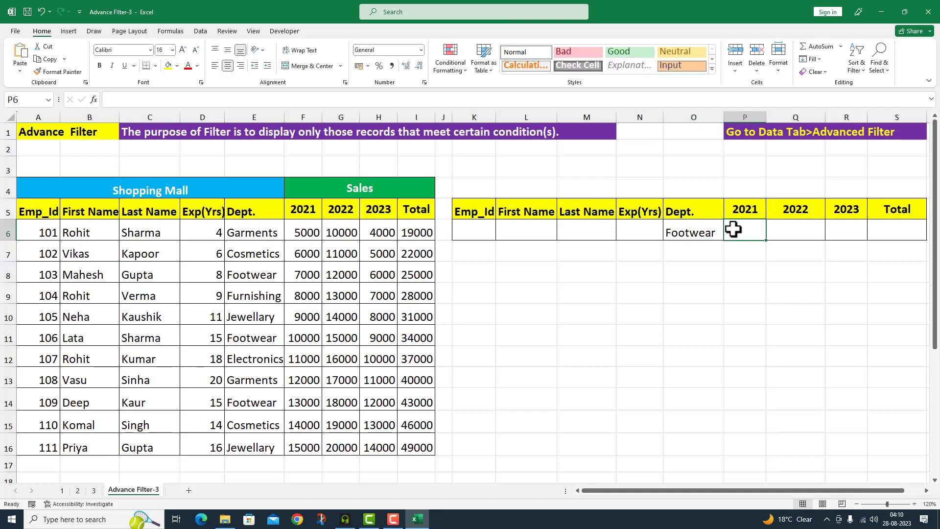
text(=")
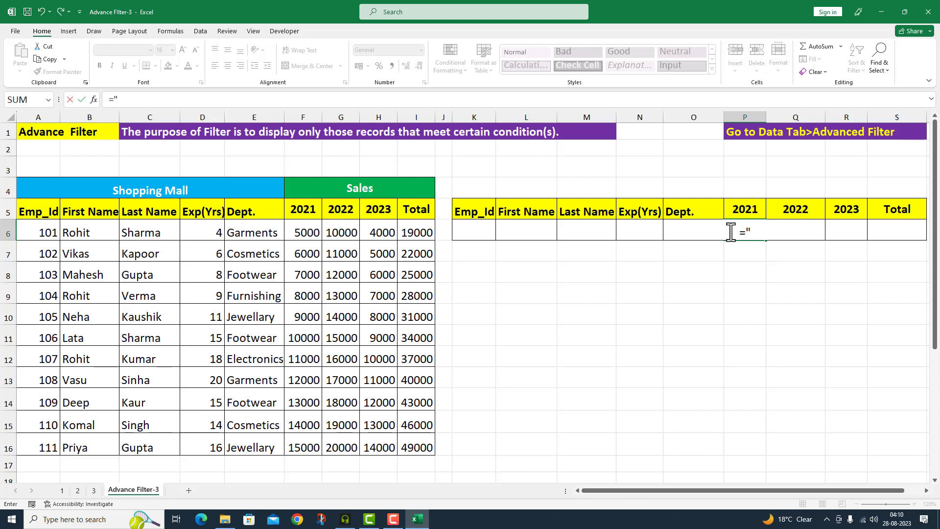
text(>6)
text(000")
Step: Add the conditions =">10000" under 2022 and =">5000" under 2023 in criteria row 6
click(781, 229)
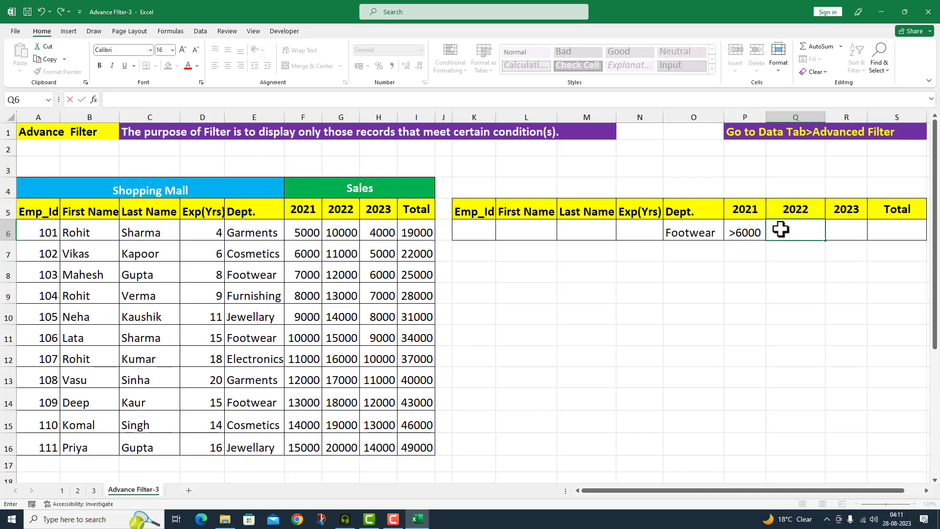
text(=")
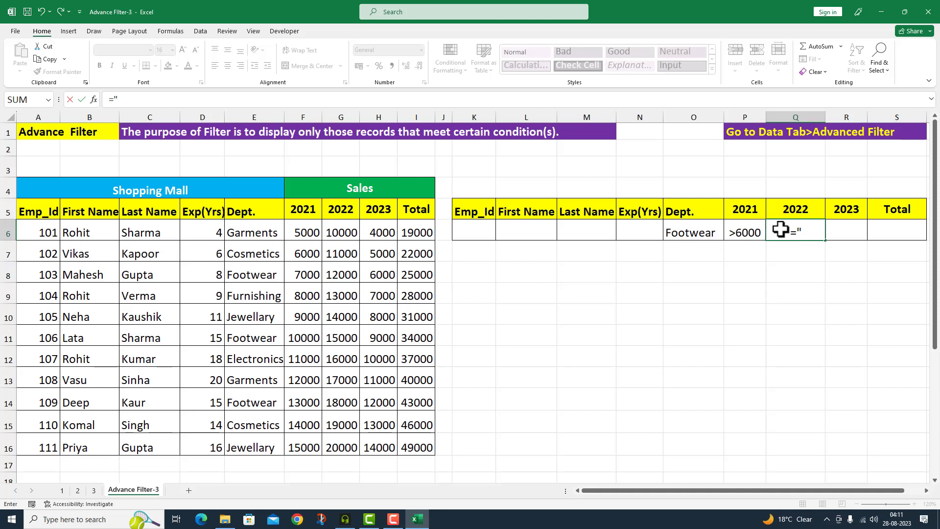
text(>10000")
click(834, 233)
text(=)
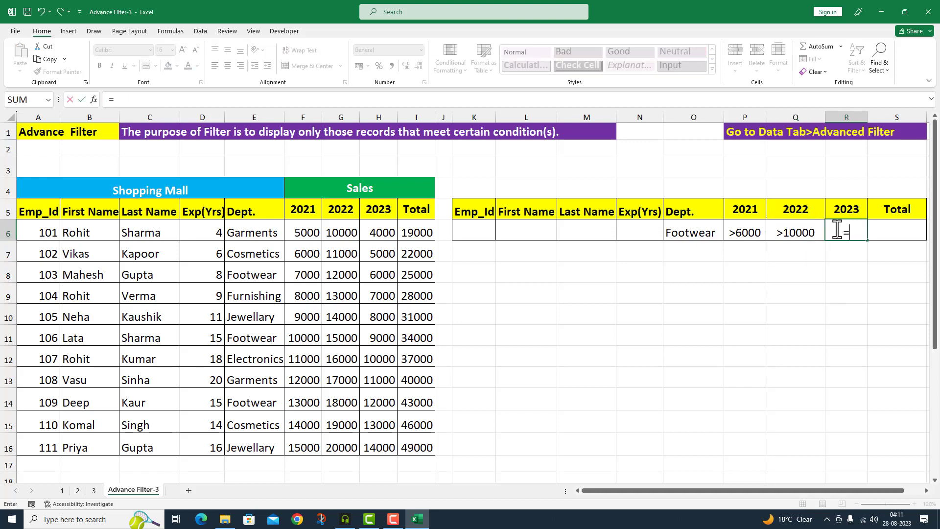
text(">5000")
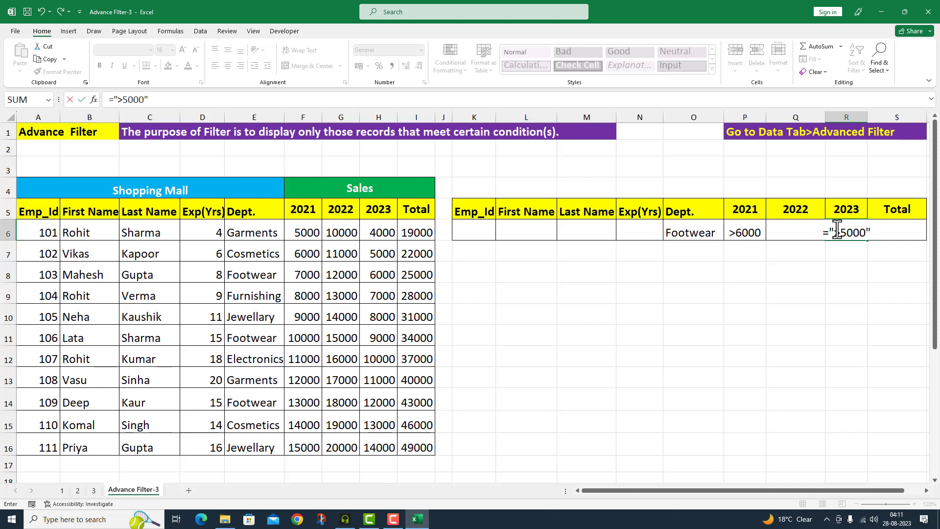
key(Return)
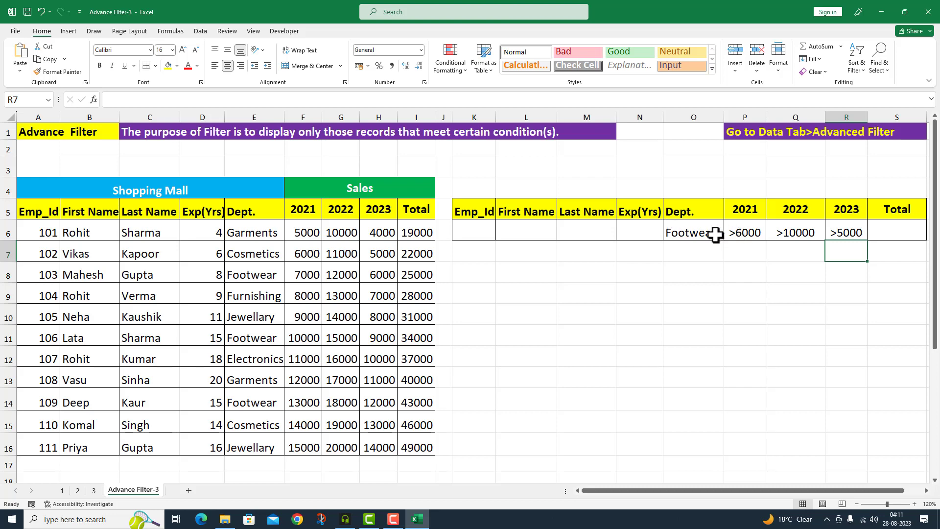
Step: Try an in-place Advanced Filter of A5:I16 using criteria range K5:S6 with unique records only, and undo it
click(202, 32)
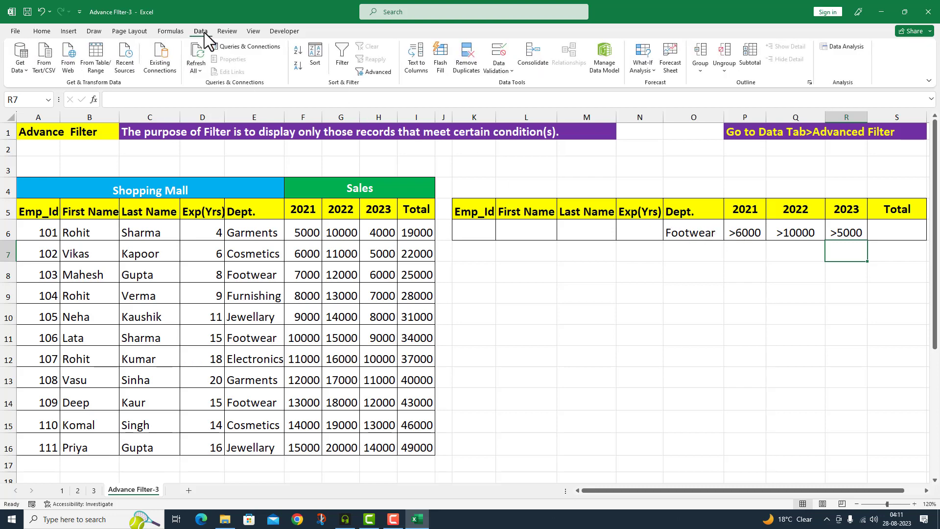
click(374, 72)
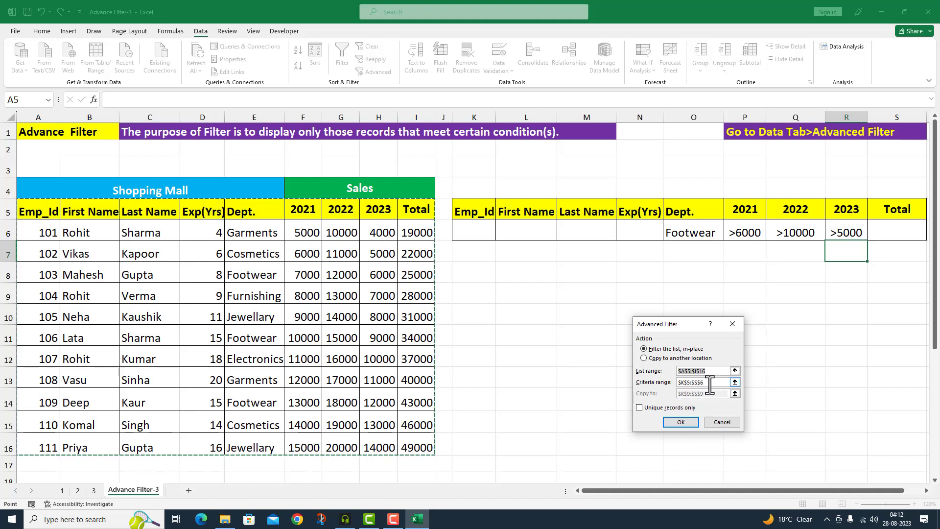
click(638, 409)
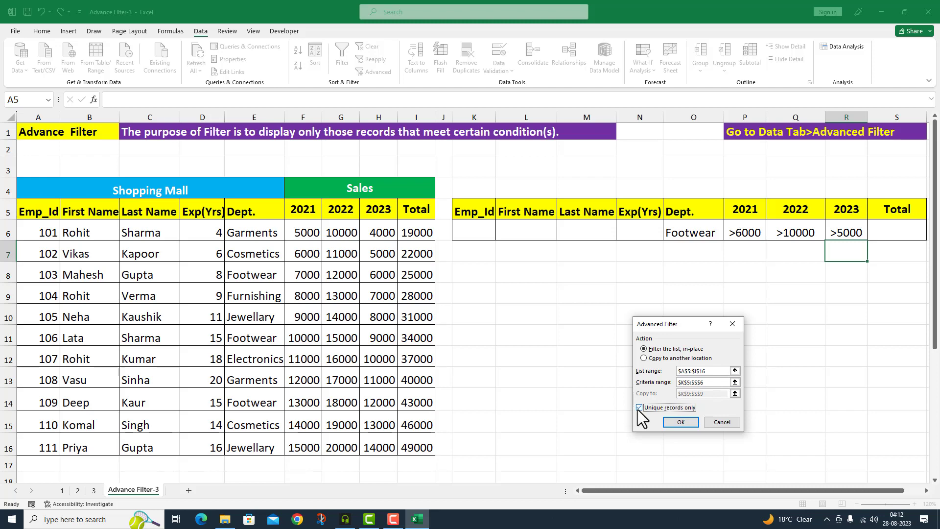
click(682, 421)
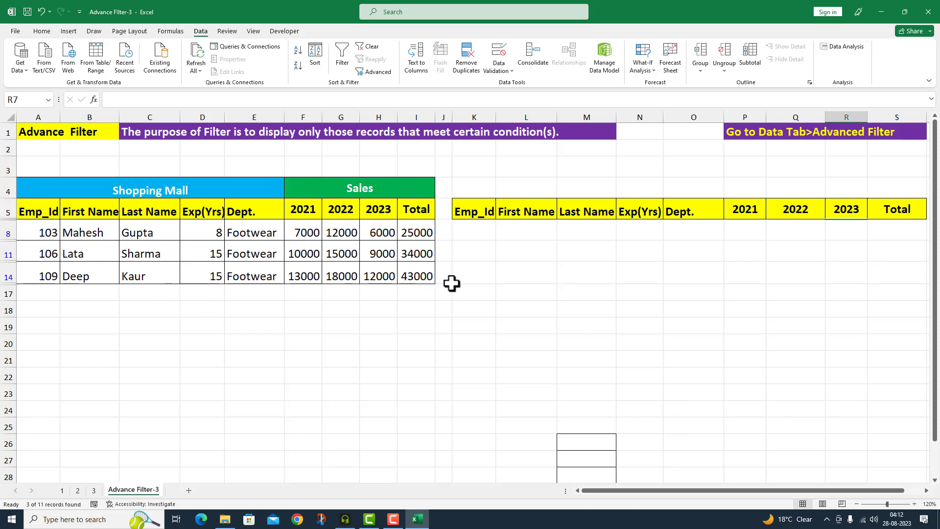
key(ctrl+z)
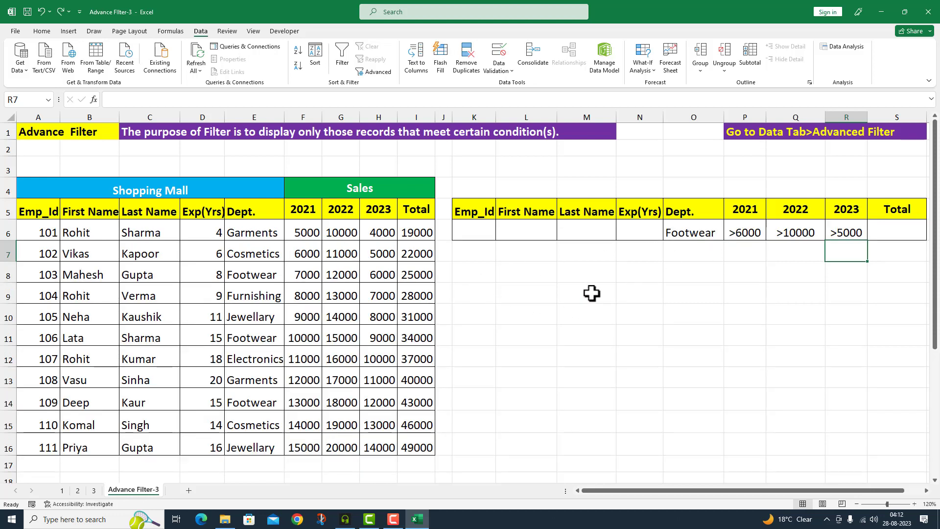
Step: Run an Advanced Filter on A5:I16 with criteria K5:S6, copying unique records only to another location starting at K8
click(390, 71)
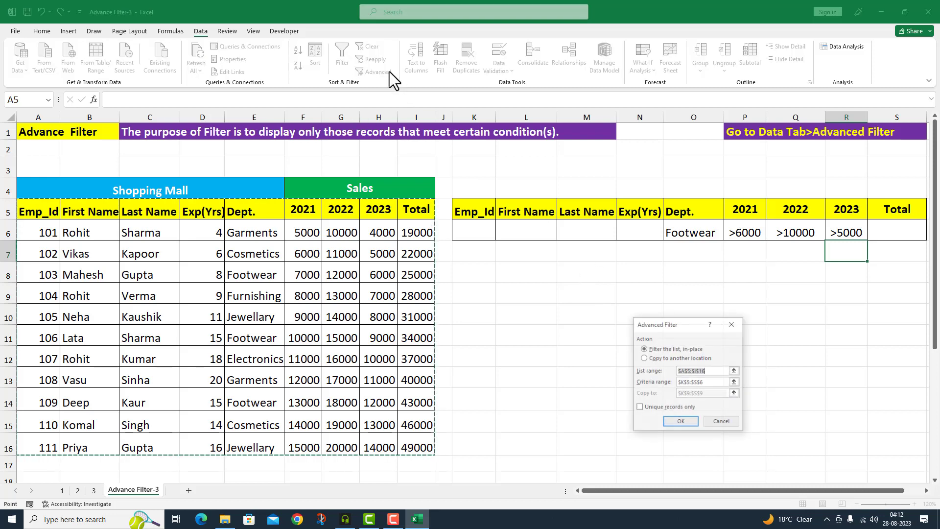
click(645, 358)
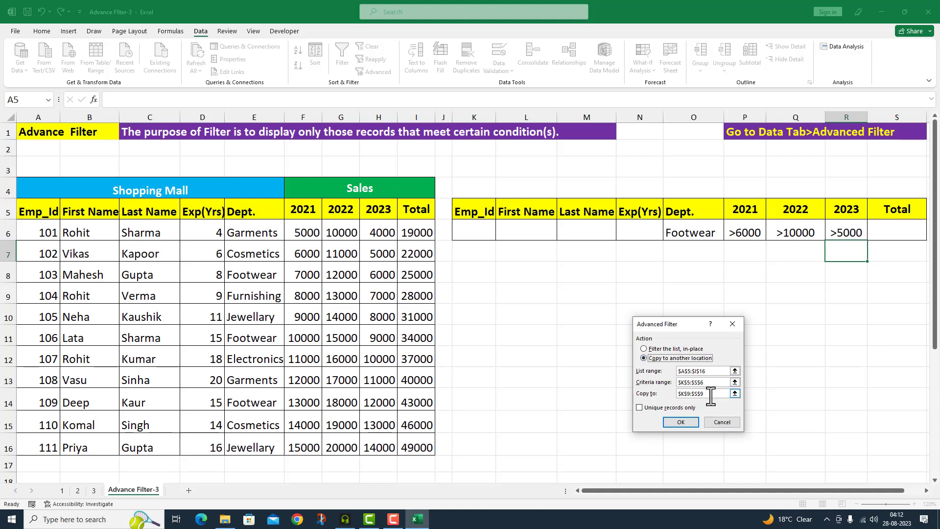
click(710, 395)
click(470, 273)
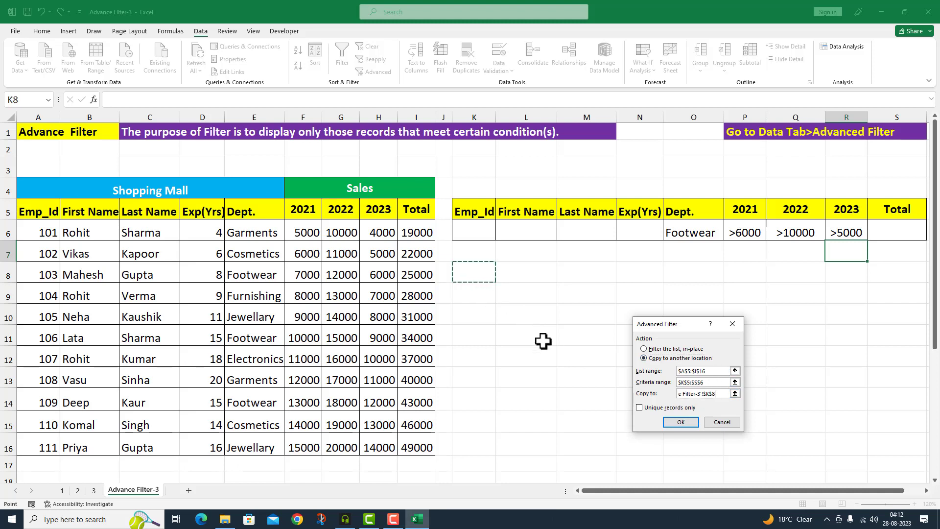
click(640, 408)
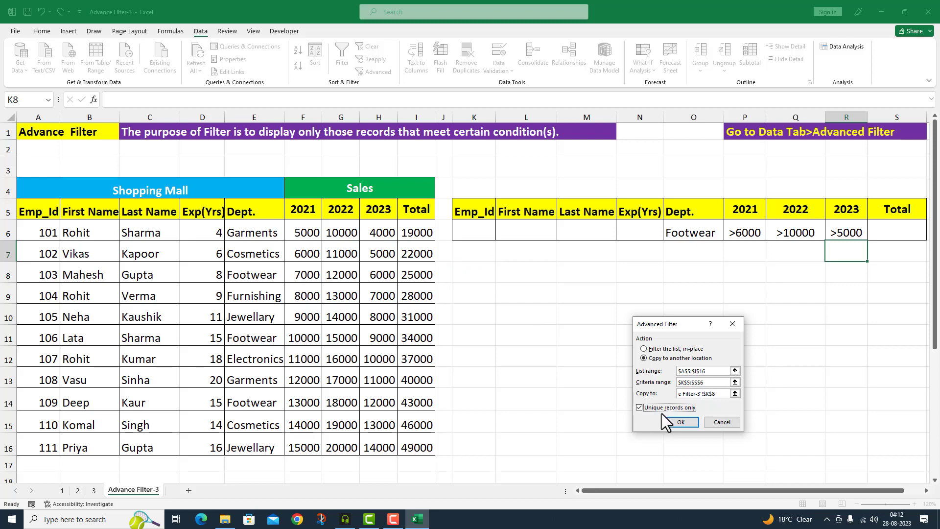
click(681, 423)
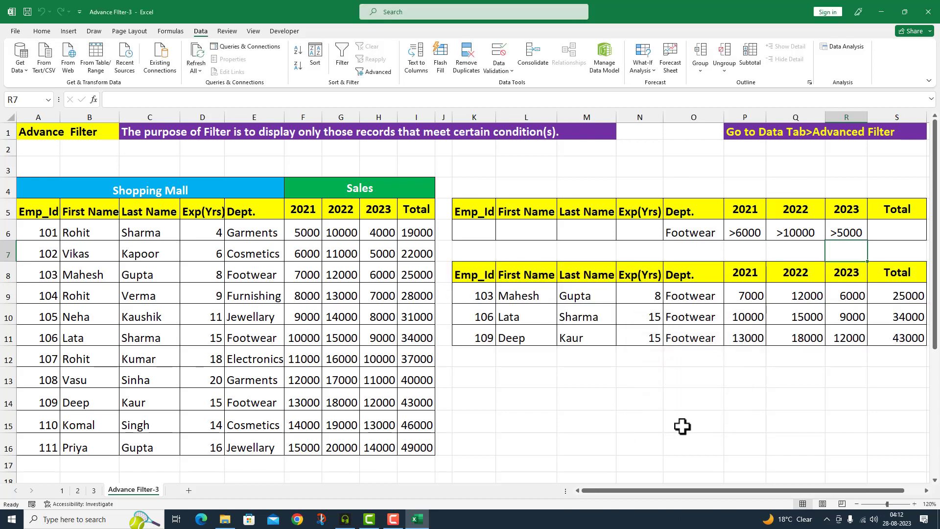